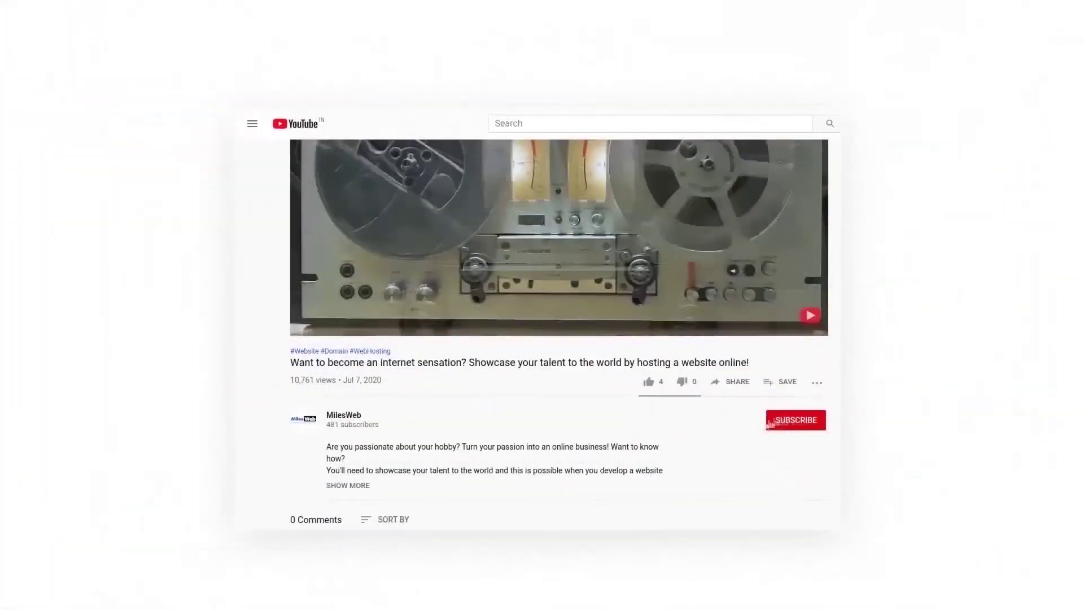
Step: Subscribe to the MilesWeb YouTube channel shown under the hosting video
left_click(804, 421)
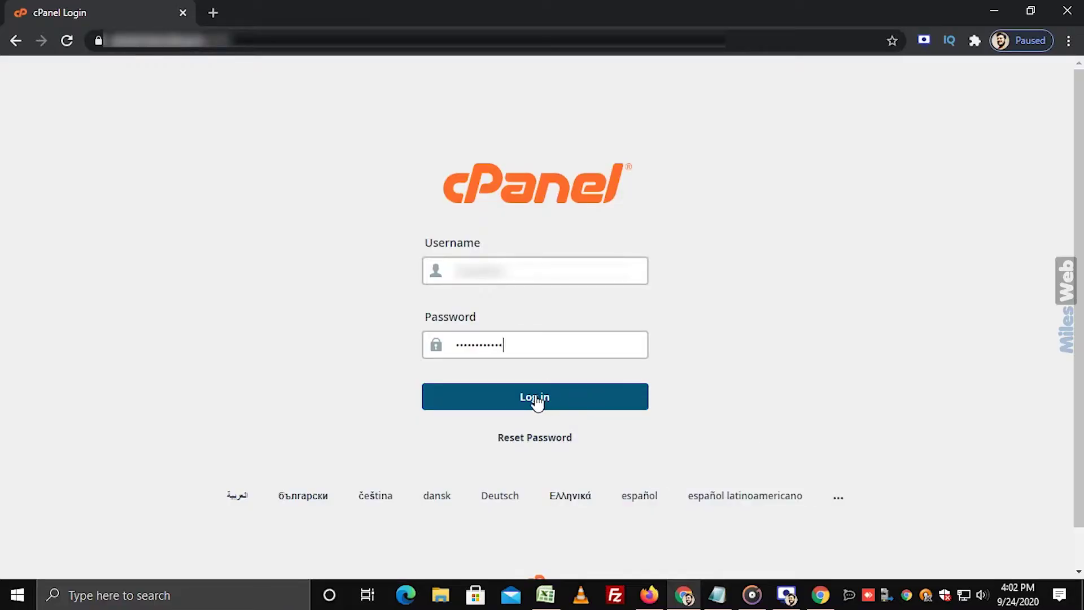
Step: Log in to cPanel and open MultiPHP INI Editor from the Software section
left_click(536, 394)
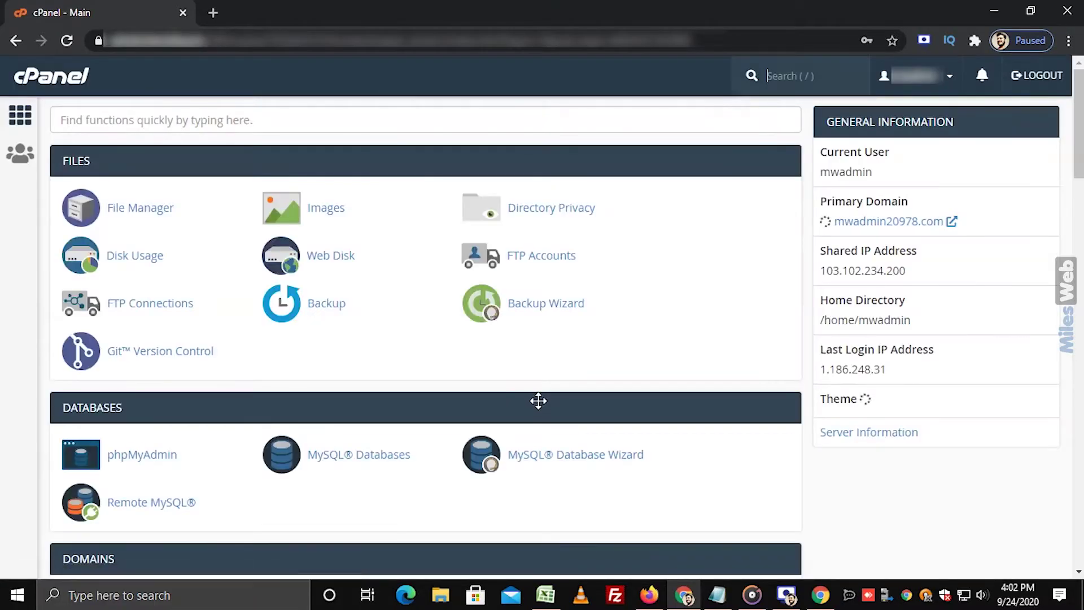
scroll(541, 403, "down", 4)
scroll(541, 403, "down", 12)
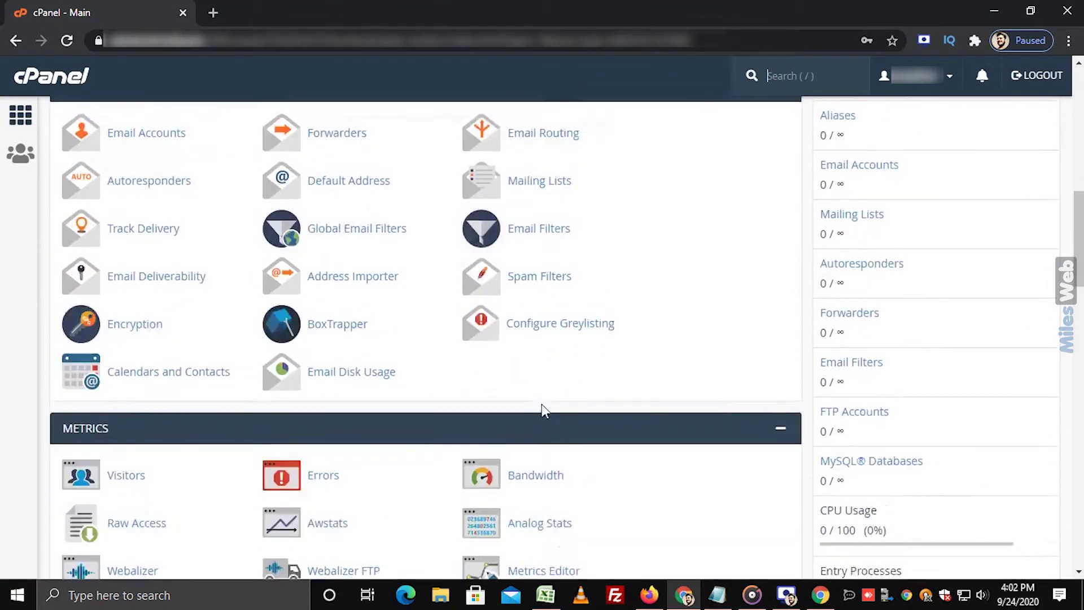
scroll(542, 405, "down", 8)
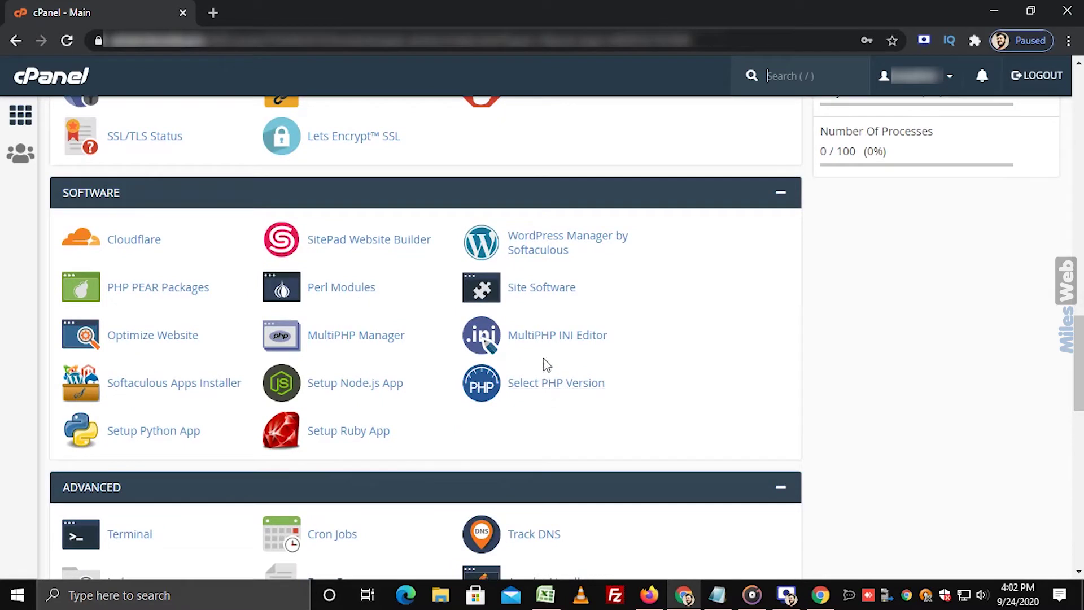
left_click(540, 339)
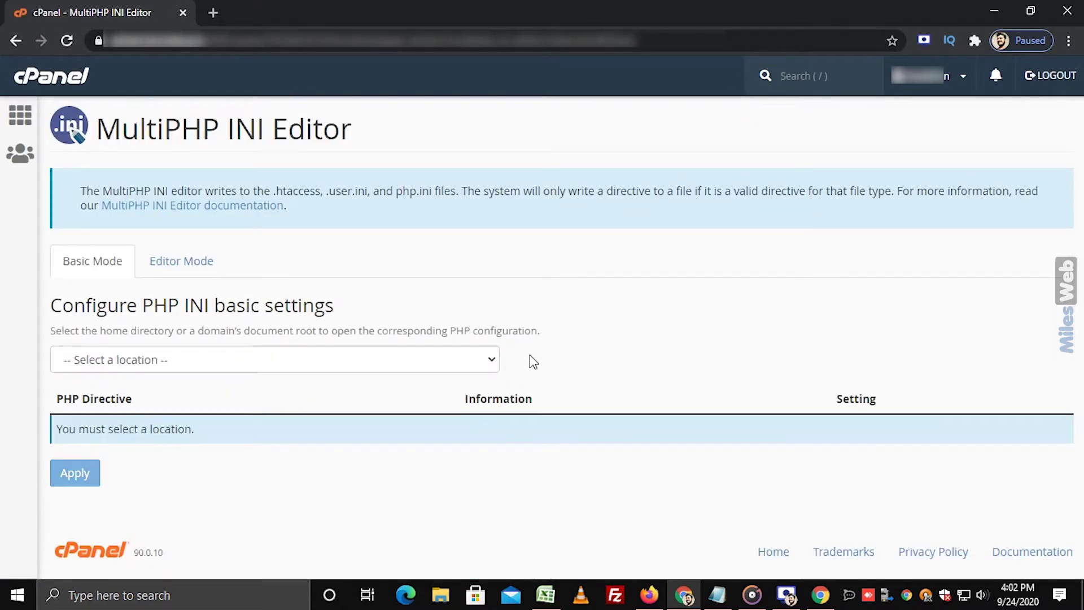
Step: Switch the MultiPHP INI Editor to Editor Mode for the website's domain
left_click(194, 261)
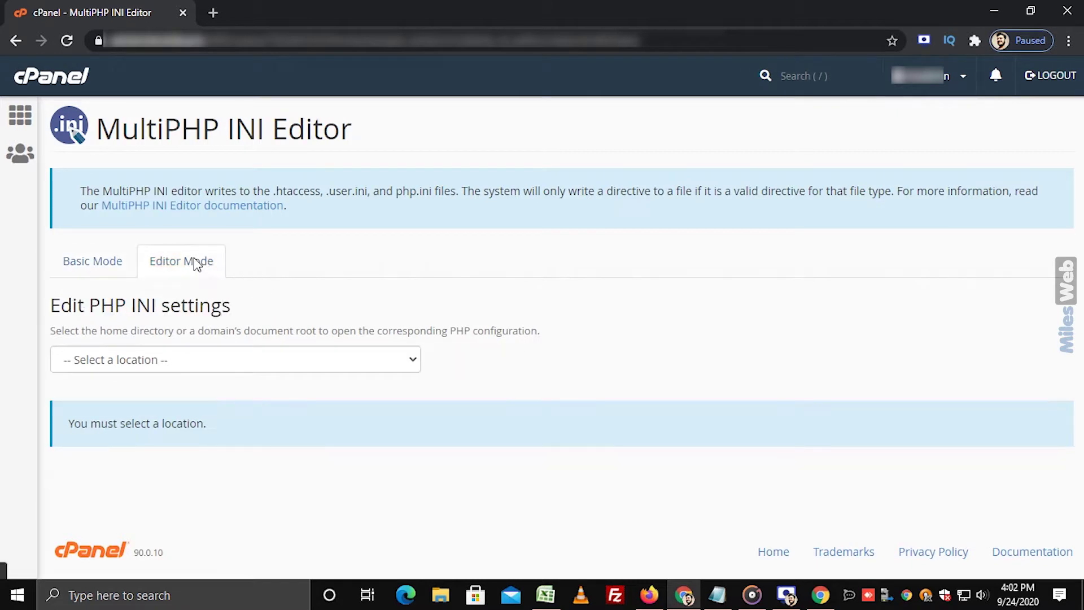
left_click(415, 360)
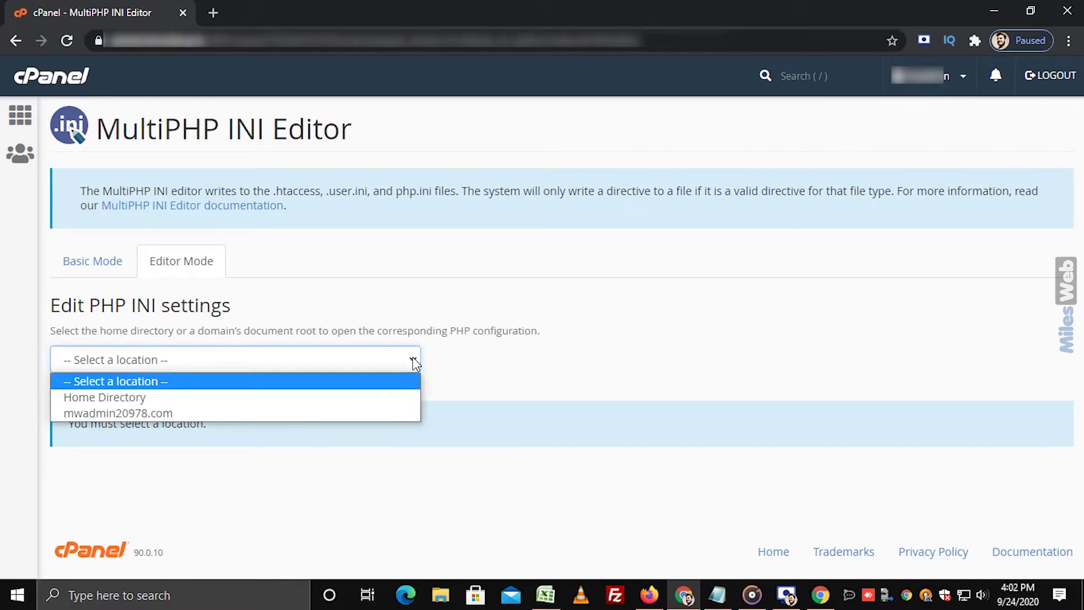
left_click(383, 413)
Step: Add 'file_uploads = On' on line 16 of php.ini and save it
scroll(382, 409, "down", 3)
left_click(229, 384)
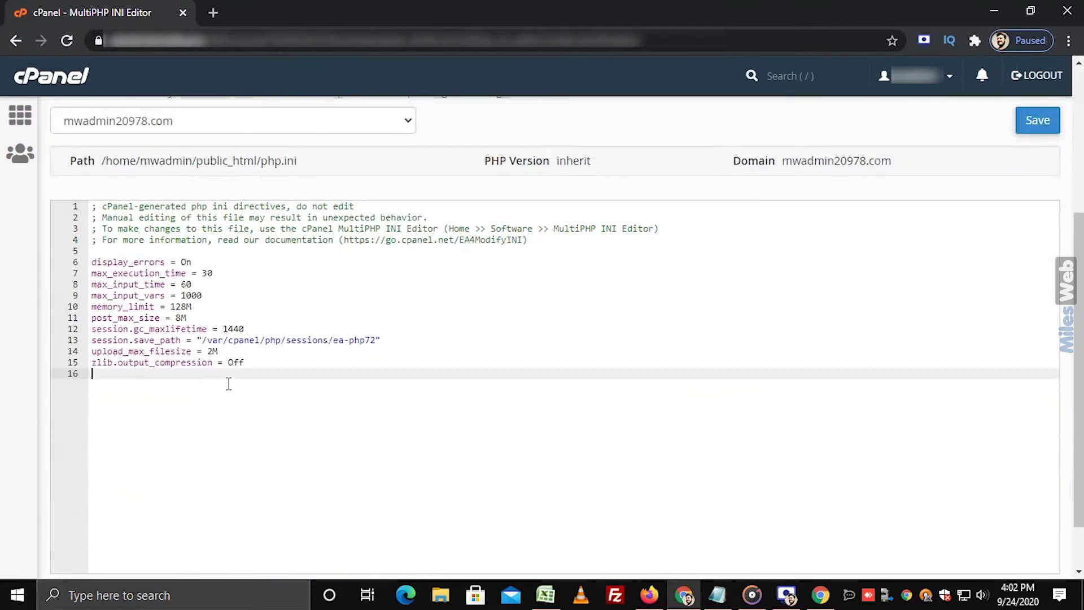
type("file_uploads")
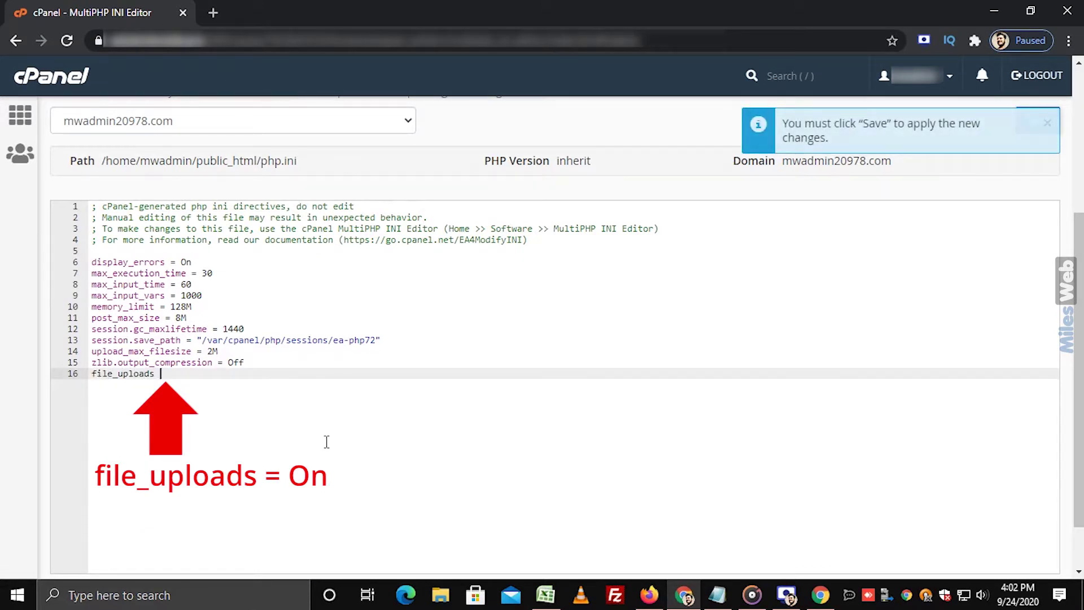
type(" = On")
scroll(333, 443, "up", 2)
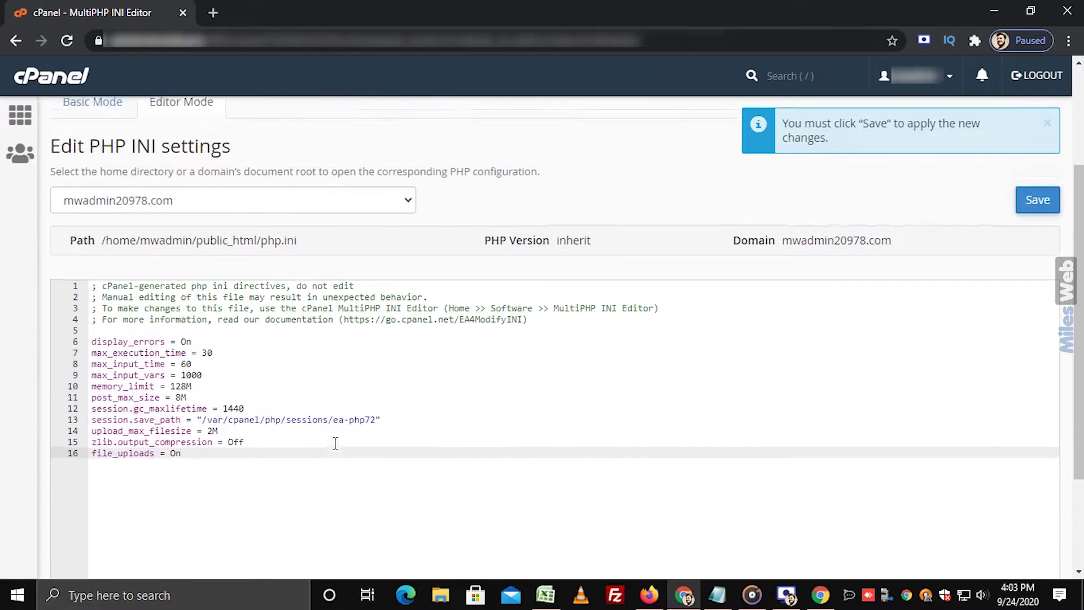
left_click(1033, 211)
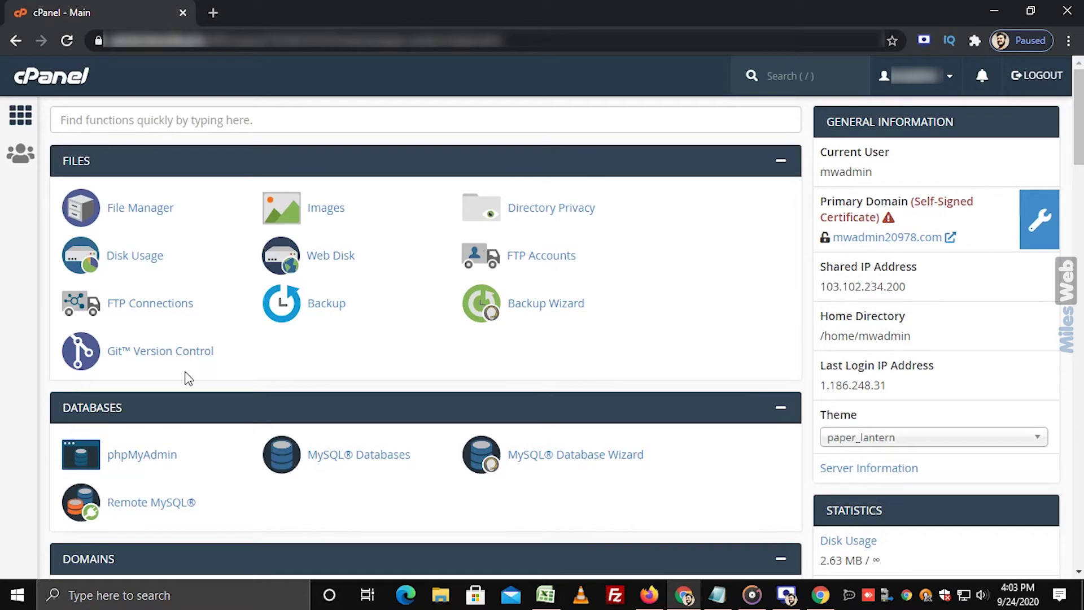
Step: Open cPanel's File Manager from the main dashboard
left_click(145, 211)
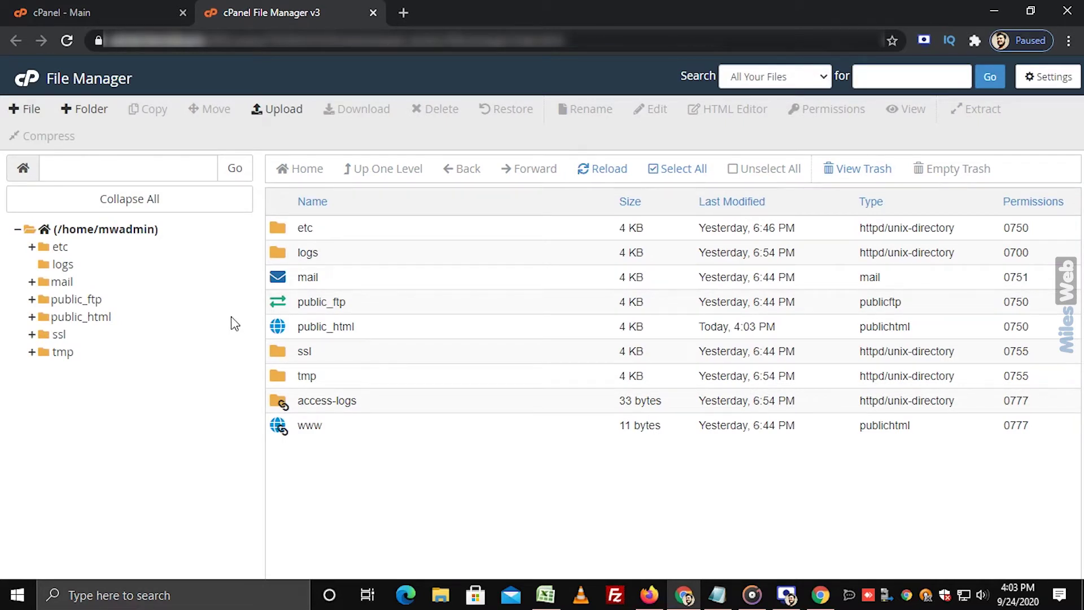
Step: Create a new empty file named info.php in public_html and select it
double_click(345, 325)
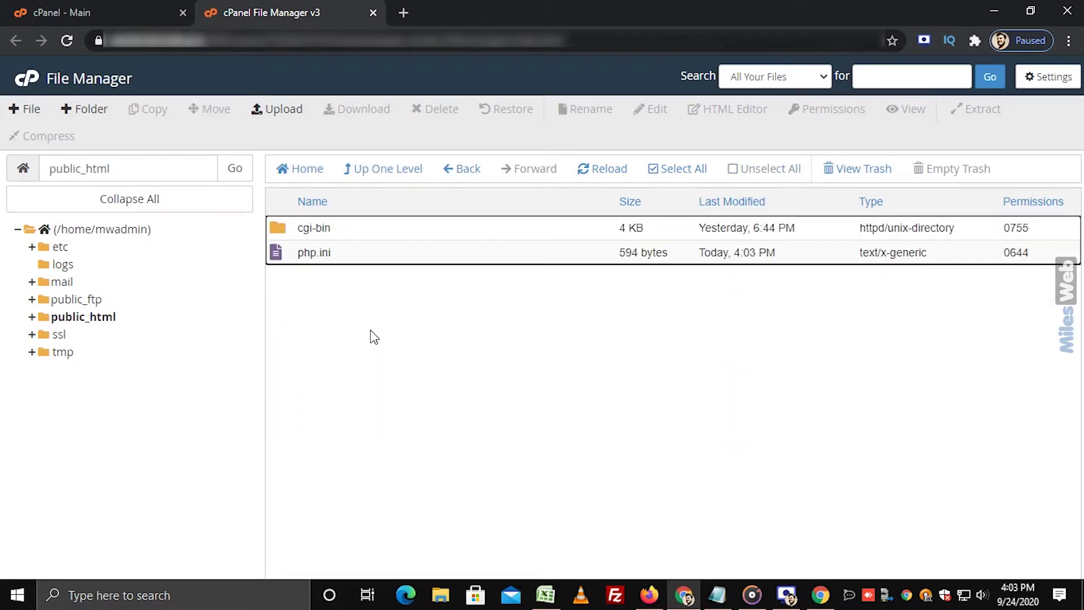
left_click(25, 108)
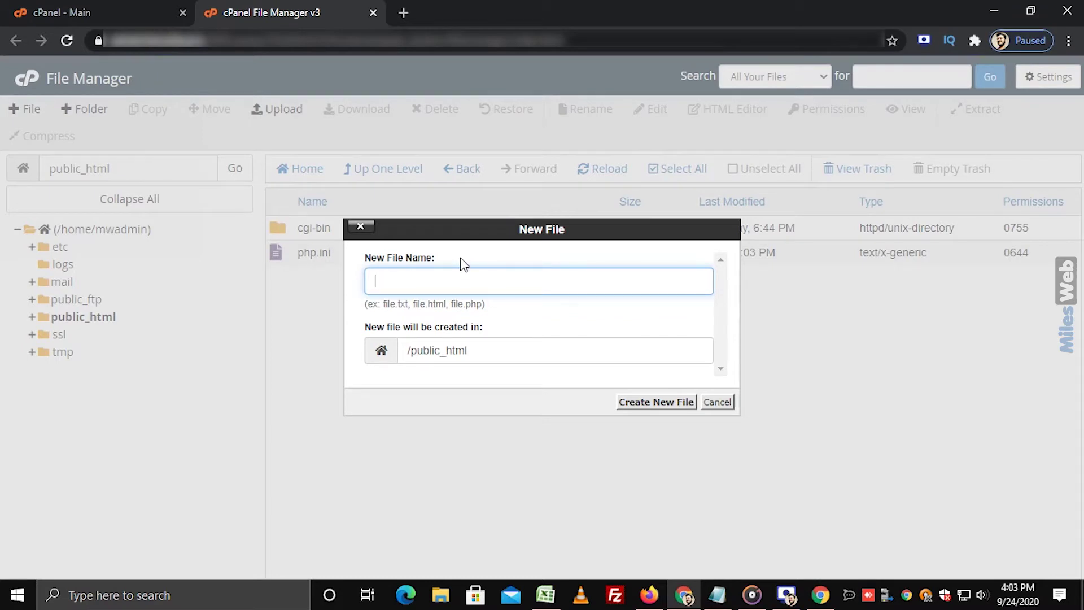
type("info.php")
left_click_drag(431, 283, 375, 282)
left_click(424, 279)
left_click(637, 402)
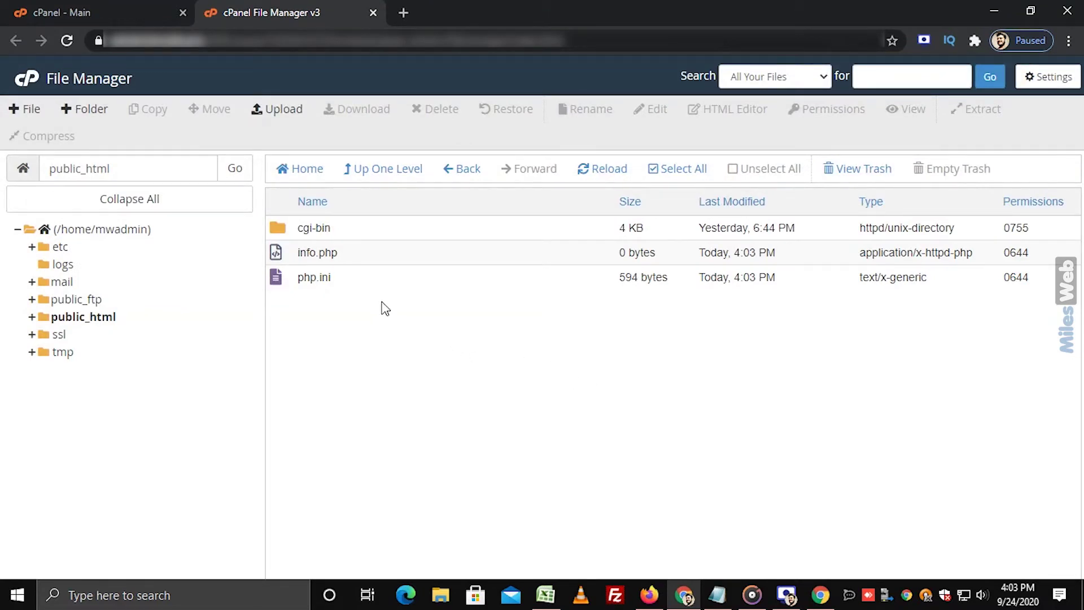
left_click(383, 261)
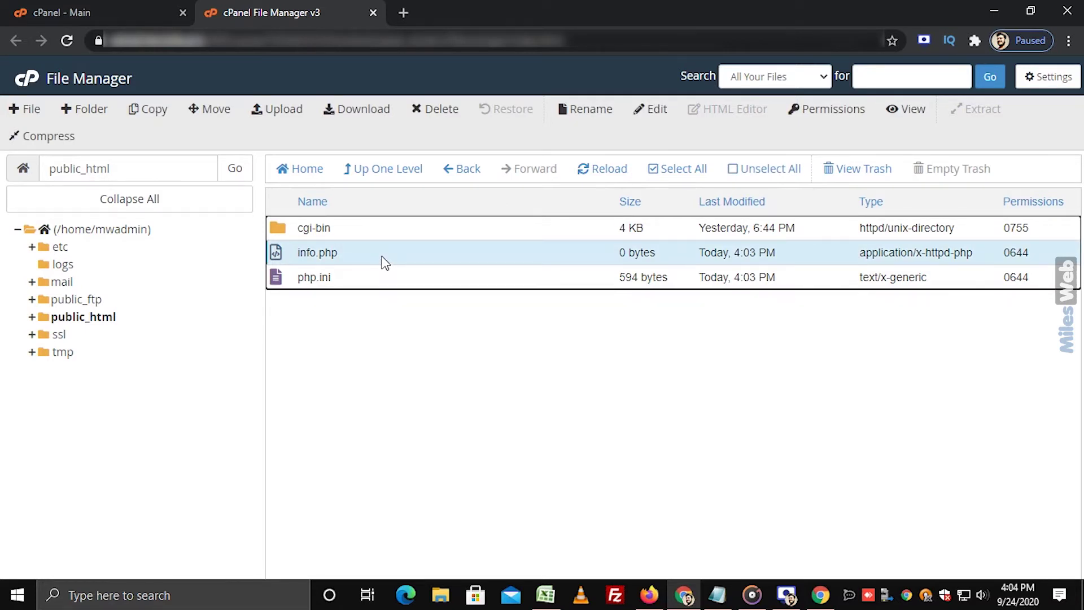
Step: Open info.php in the code editor with utf-8 encoding
right_click(384, 262)
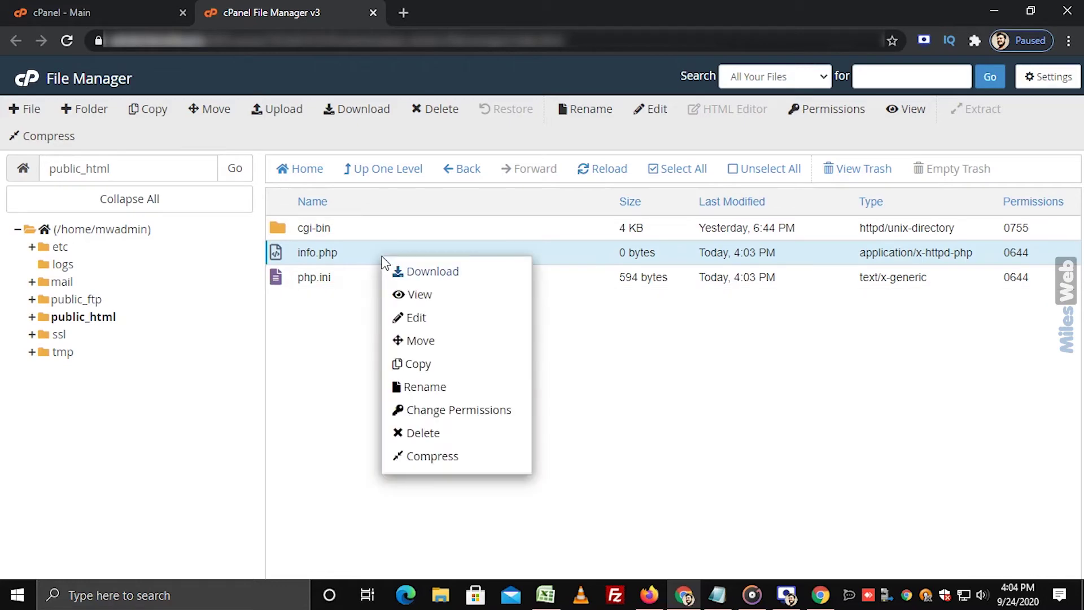
left_click(418, 317)
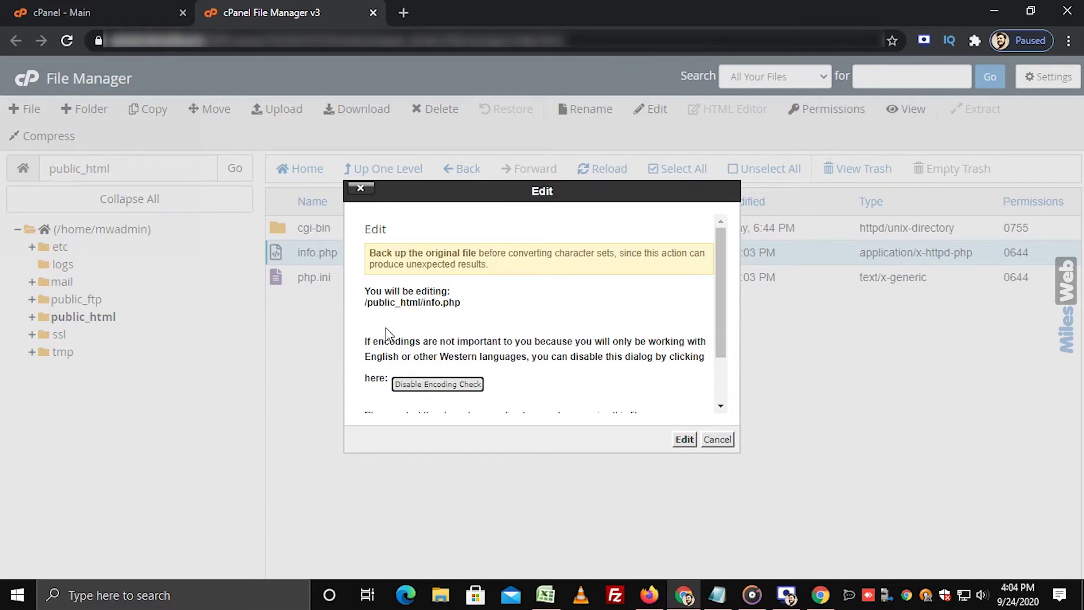
scroll(387, 333, "down", 2)
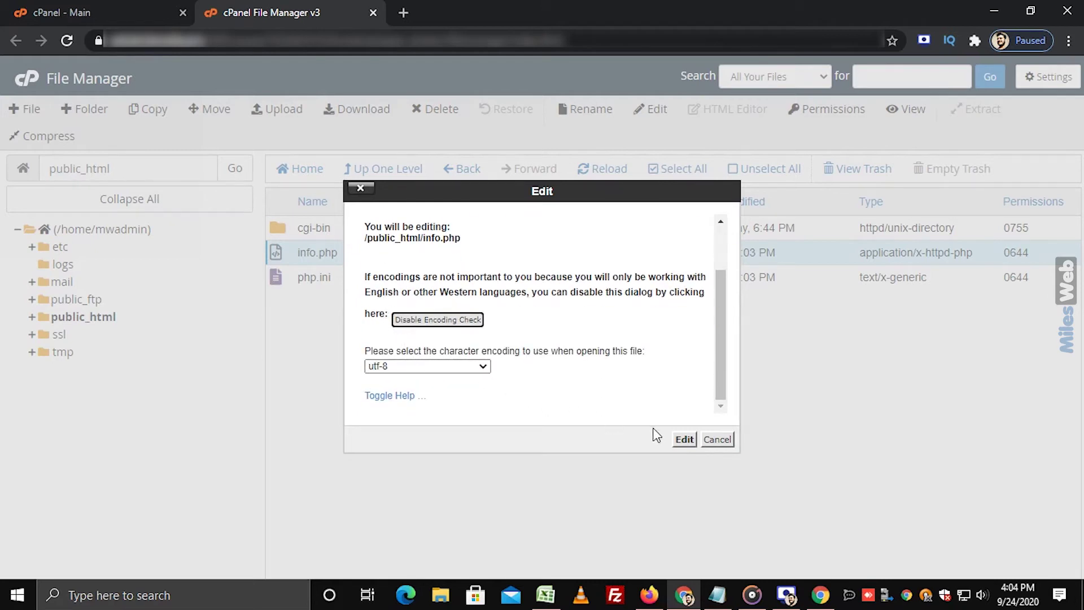
left_click(683, 440)
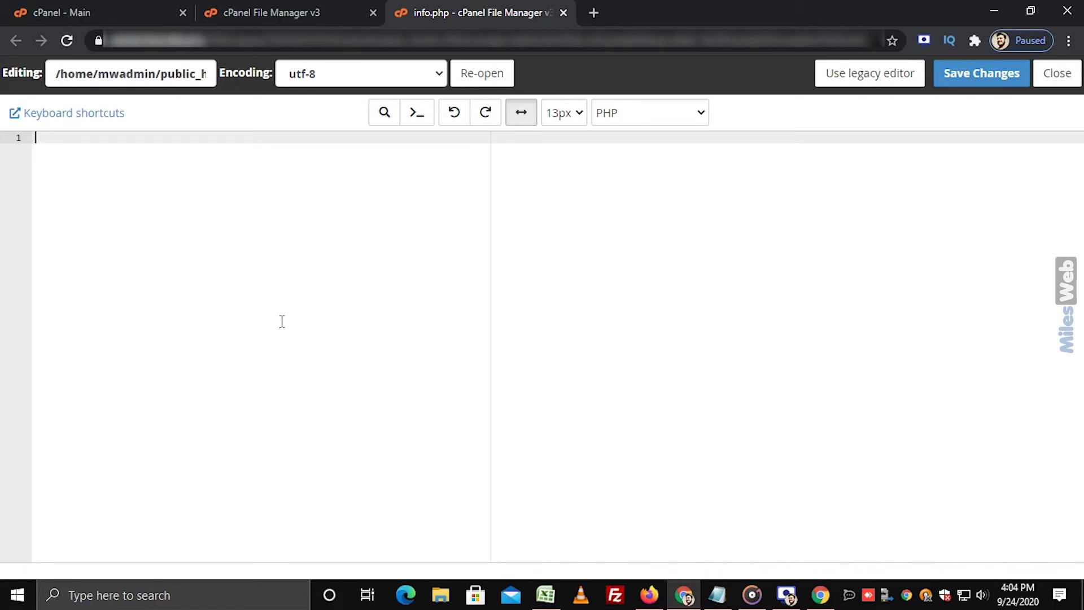
Step: Paste <?php phpinfo(); ?> into info.php and save the changes
type("<?php phpinfo(); ?>")
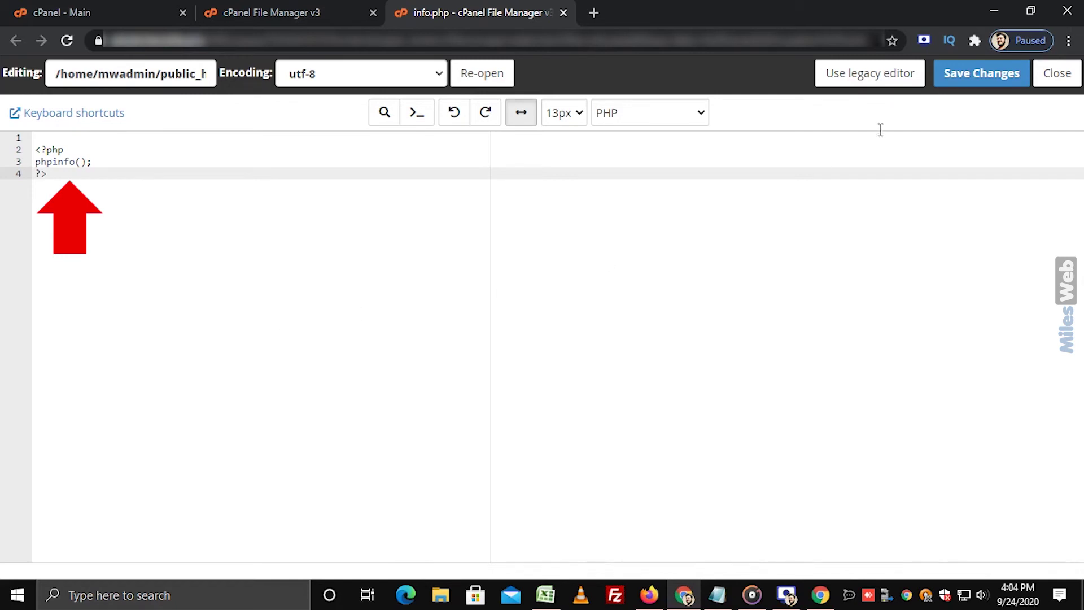
left_click(958, 85)
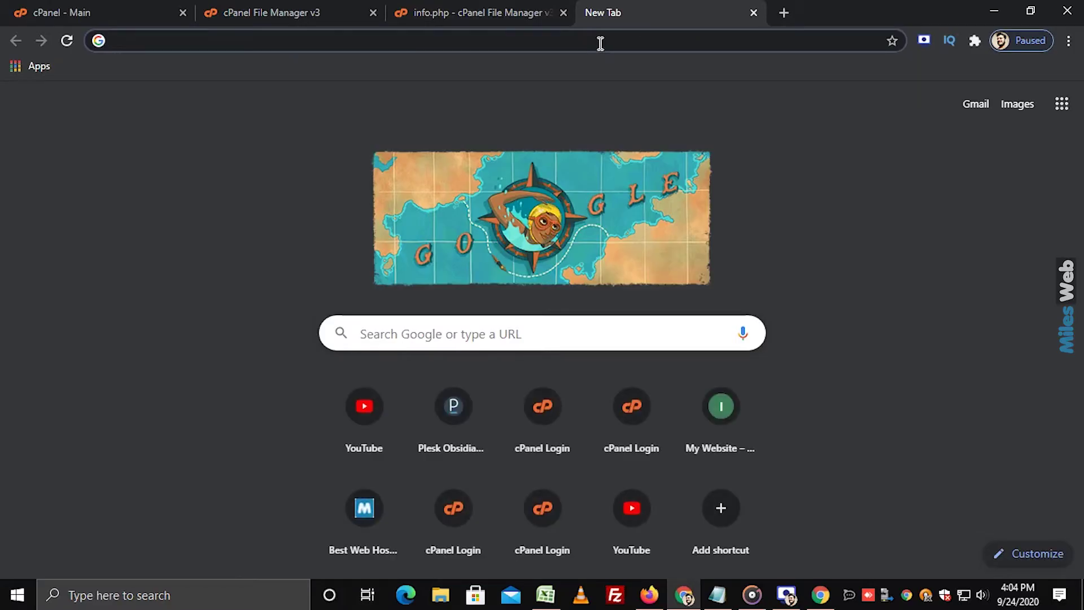
Step: Load the site's /info.php page and search it for file_uploads, showing On
type("http://mwadmin20978.com/info.php")
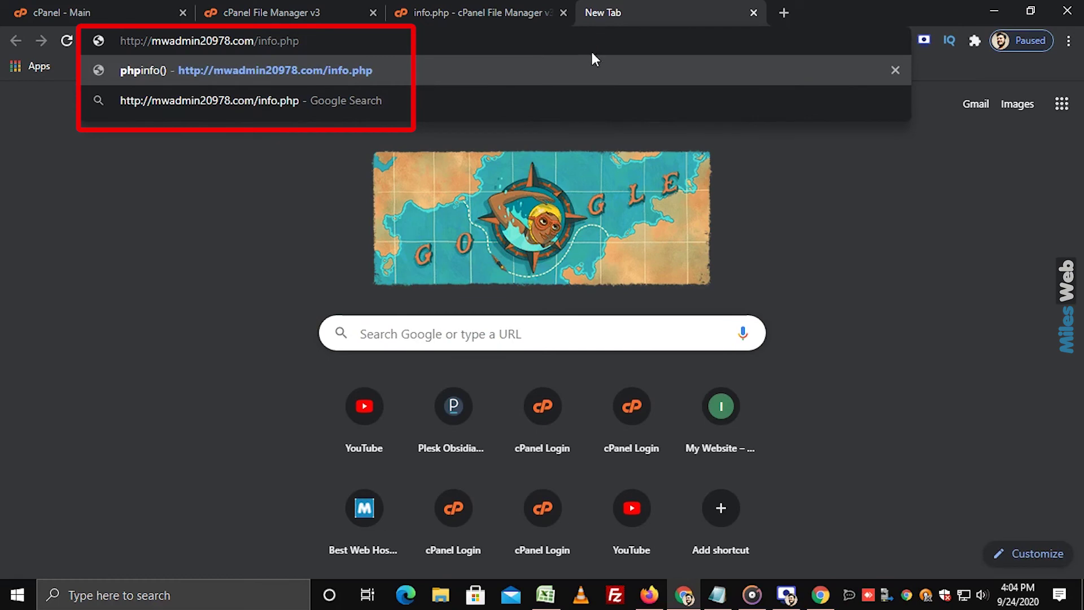
key("Return")
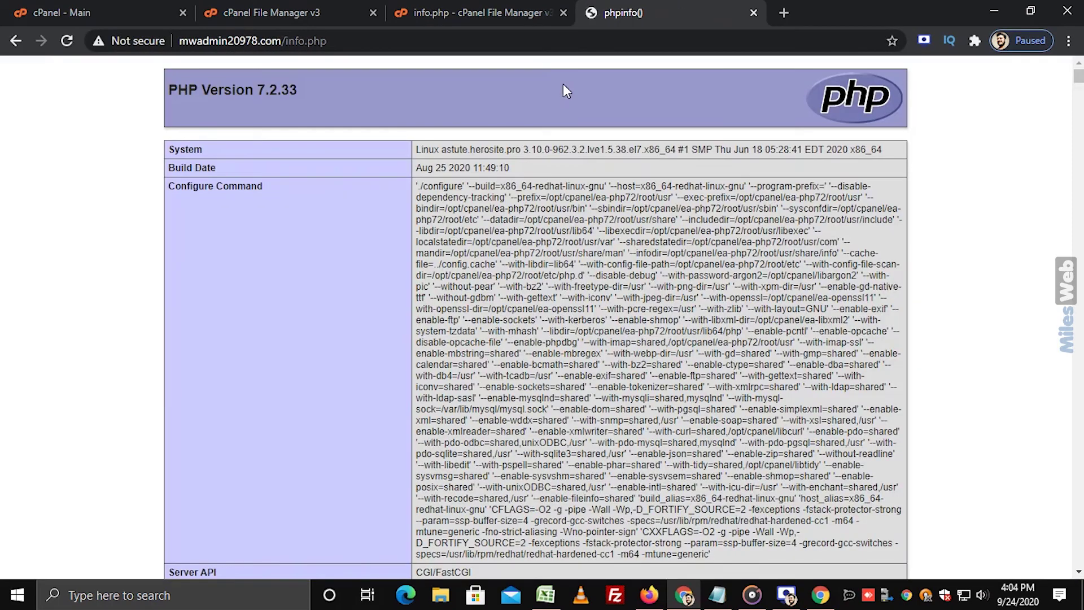
key("ctrl+f")
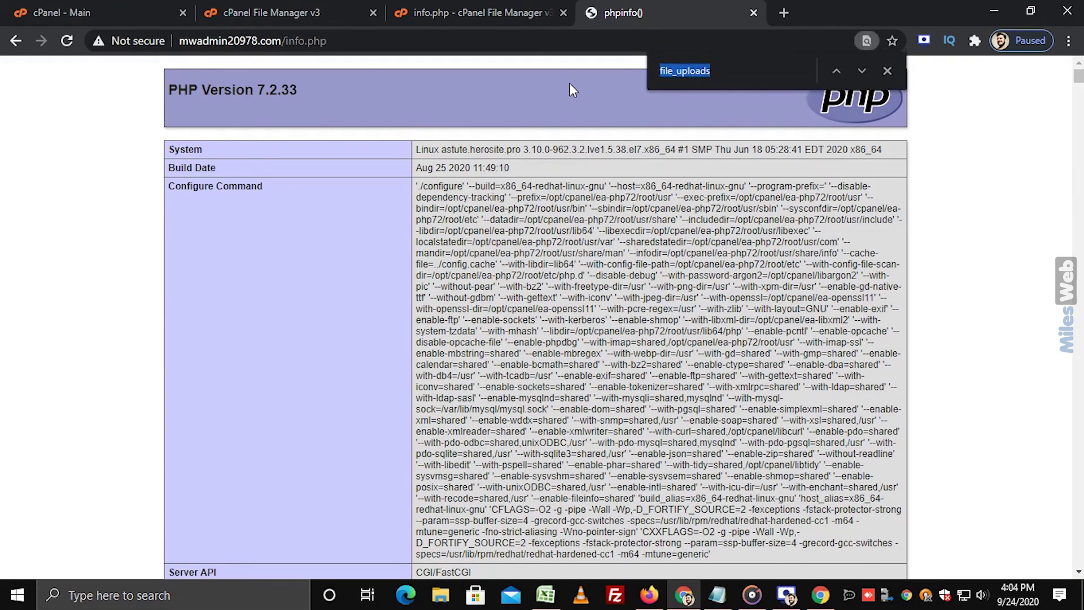
type("file_u")
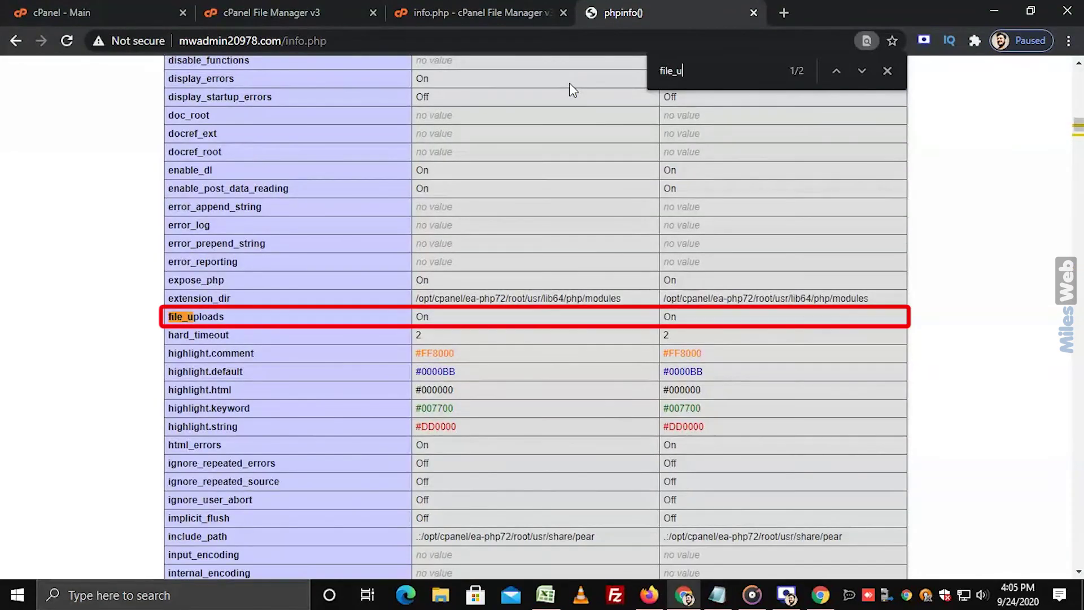
type("ploads")
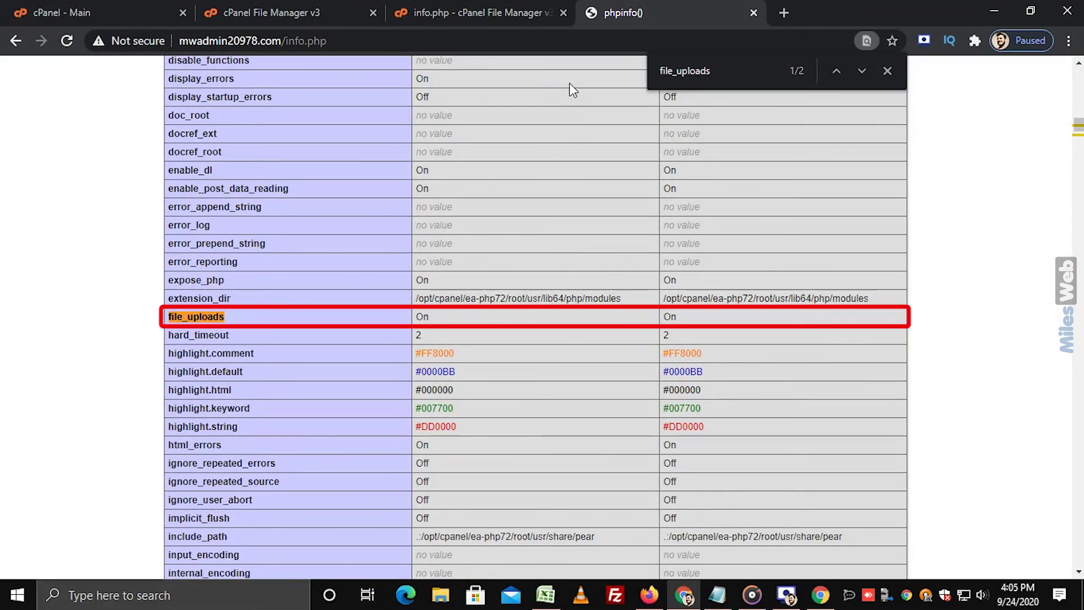